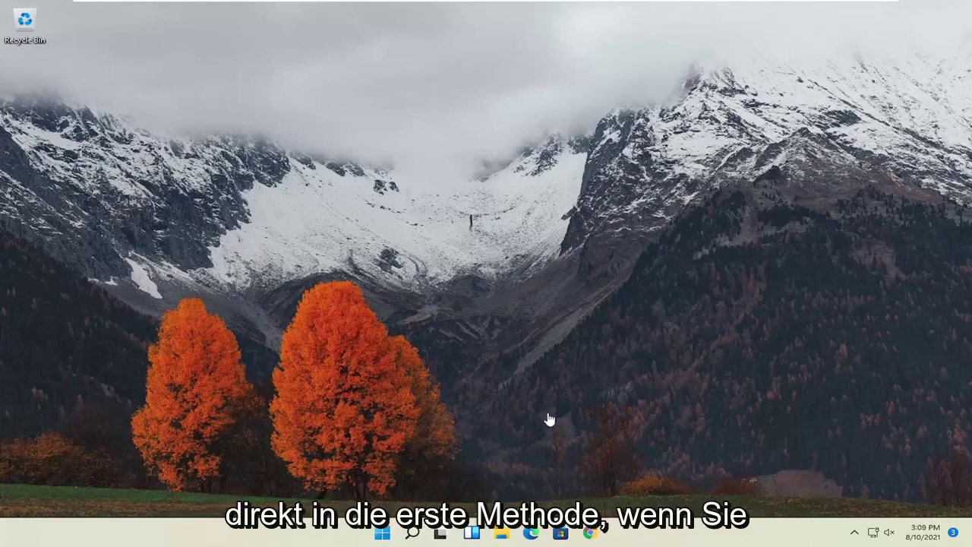
Launch Google Chrome and open the Reset and clean up section of its advanced settings
left_click(592, 534)
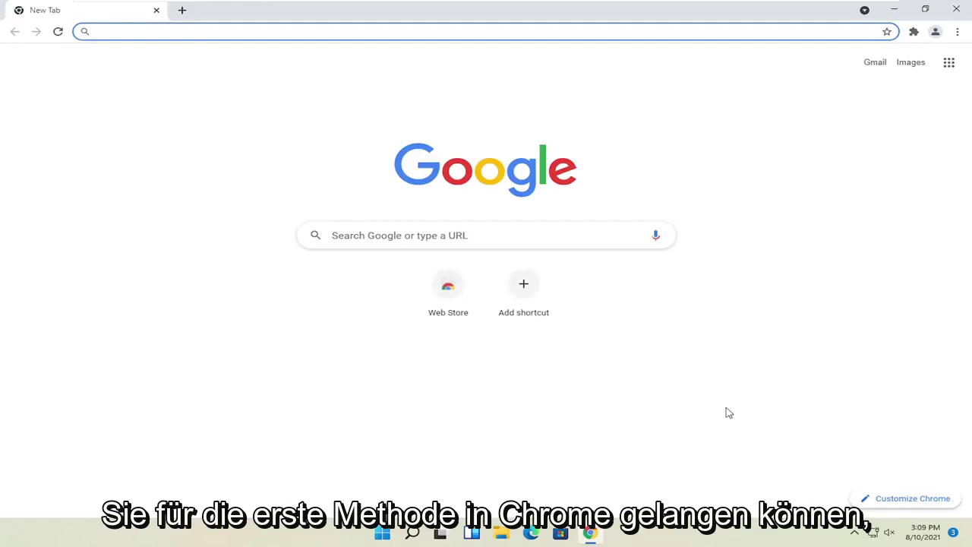
left_click(958, 31)
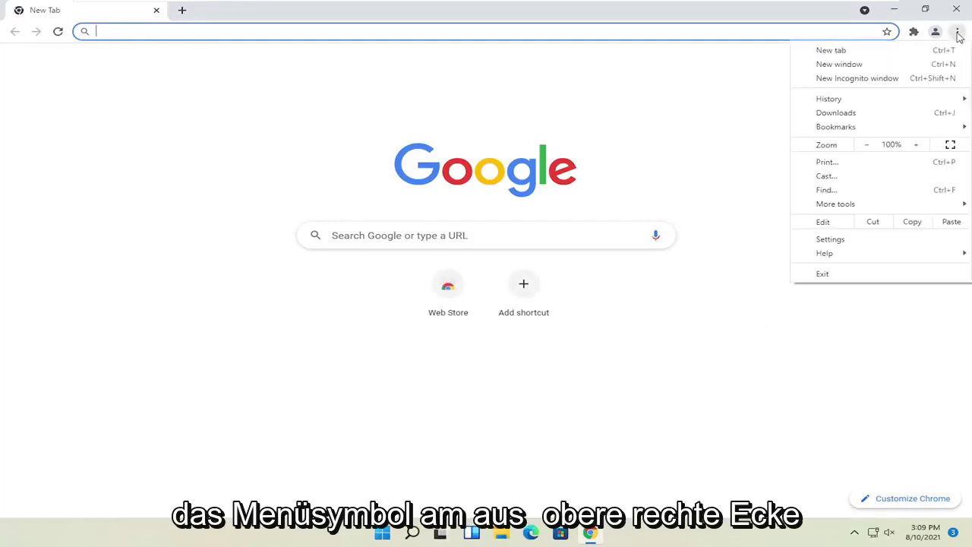
left_click(829, 240)
left_click(35, 292)
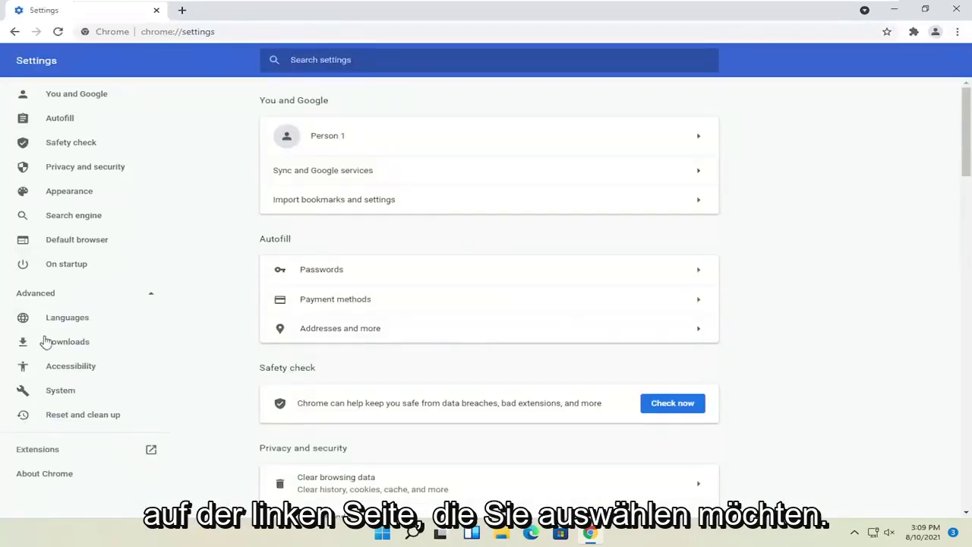
left_click(82, 421)
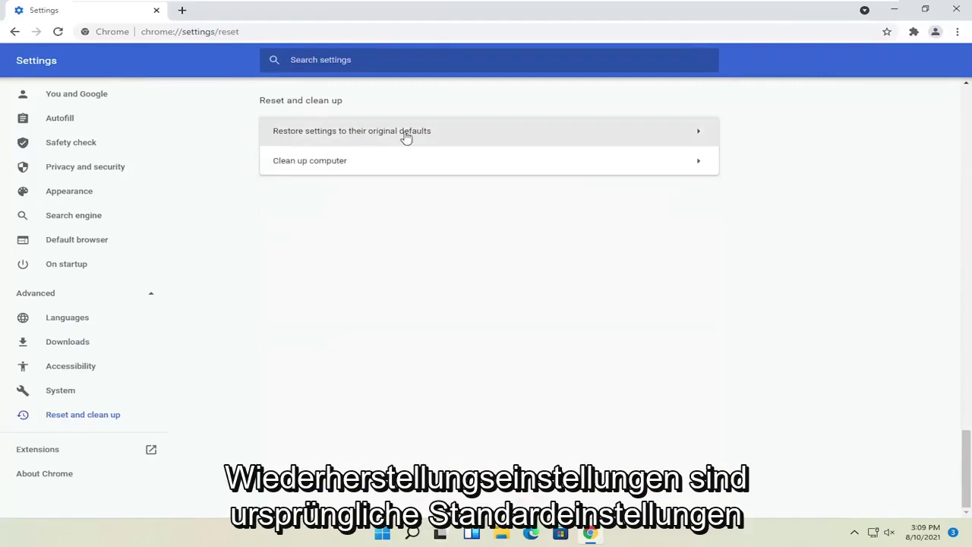
Restore Chrome's settings to their original defaults without reporting the current settings, and close the browser
left_click(405, 136)
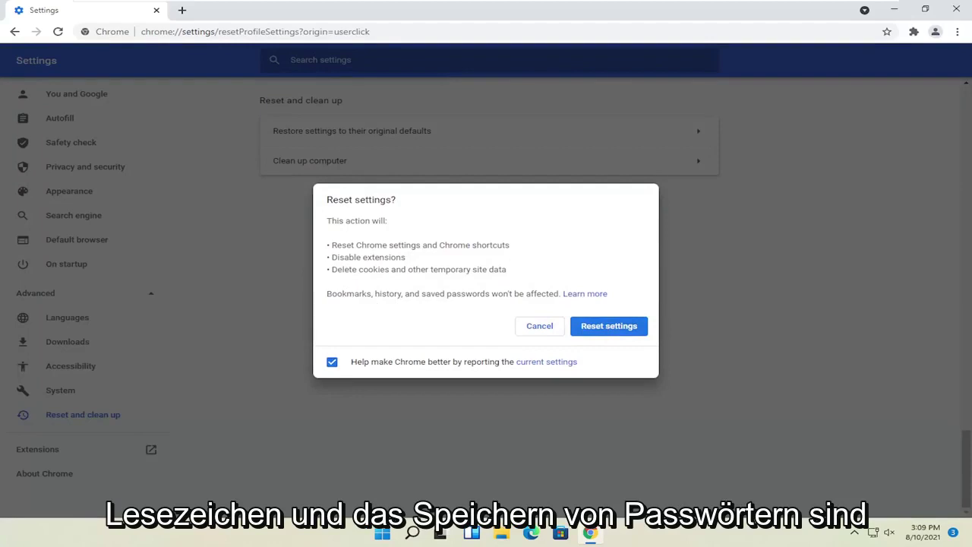
left_click(334, 364)
left_click(631, 332)
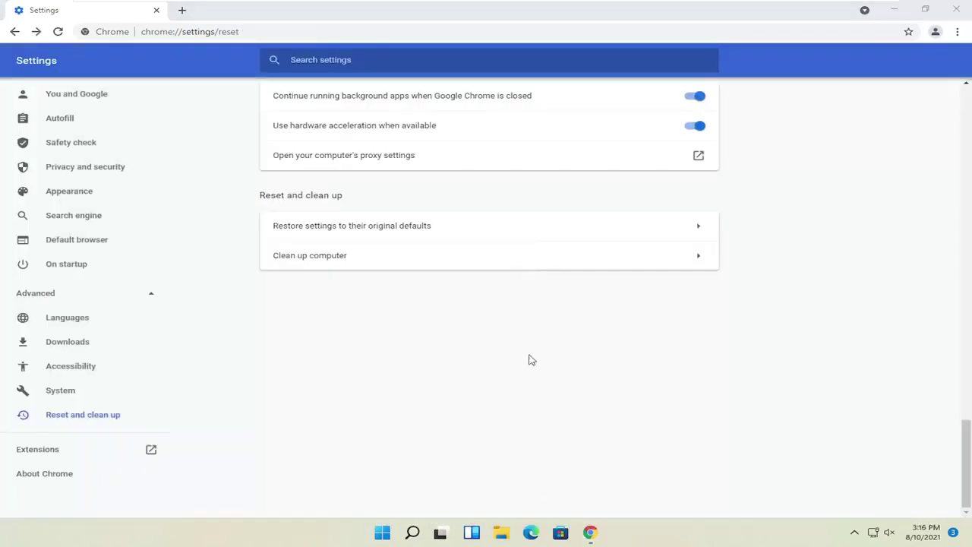
left_click(959, 11)
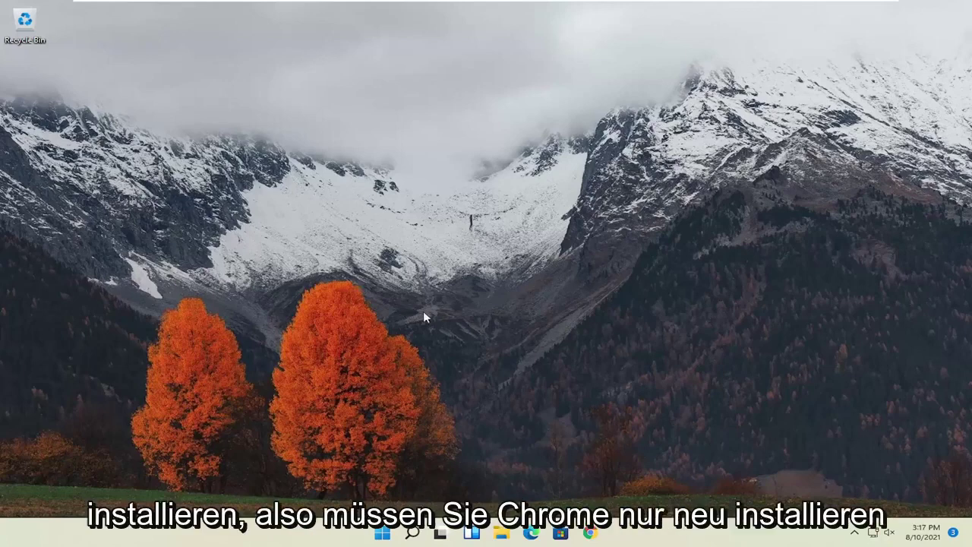
Search Windows for "control panel", open Control Panel, and view its items as large icons
left_click(412, 533)
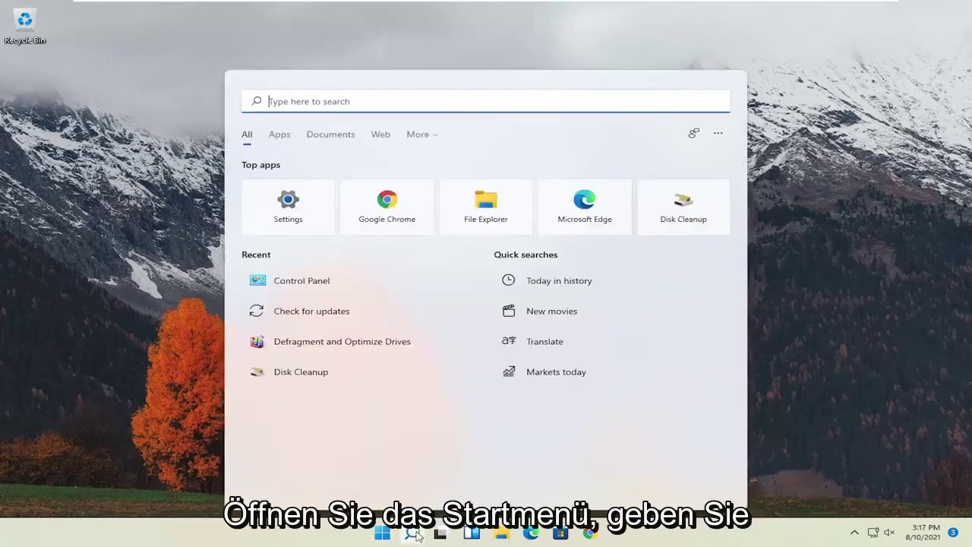
type("cont")
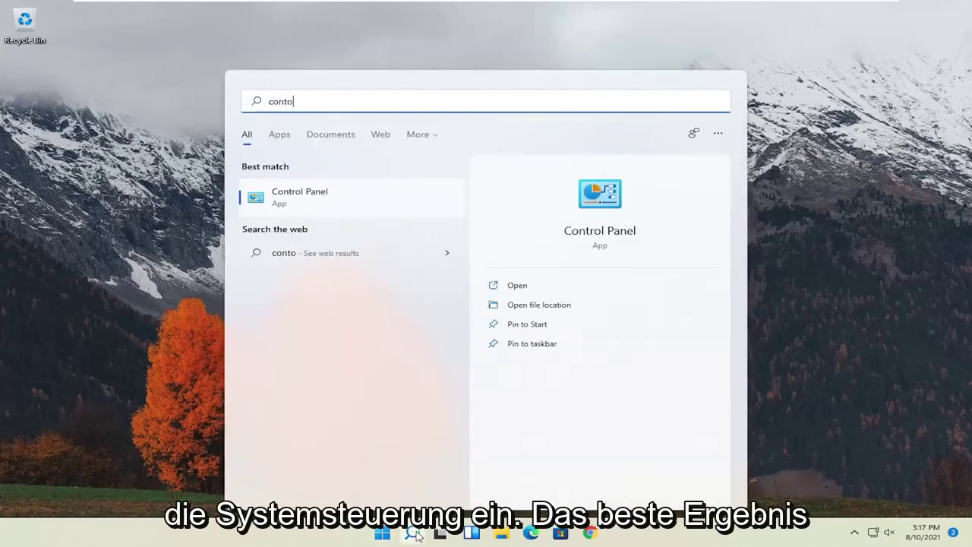
type("rol panel")
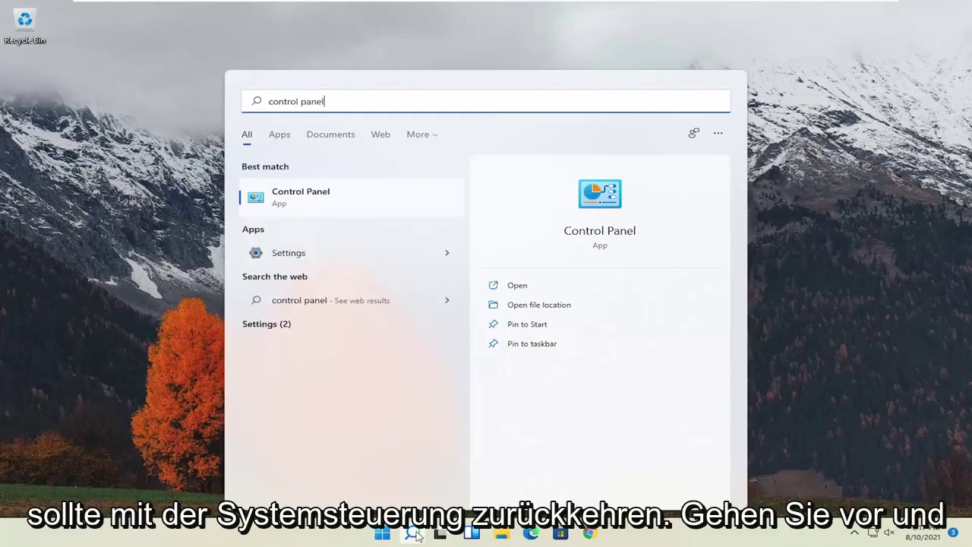
left_click(315, 202)
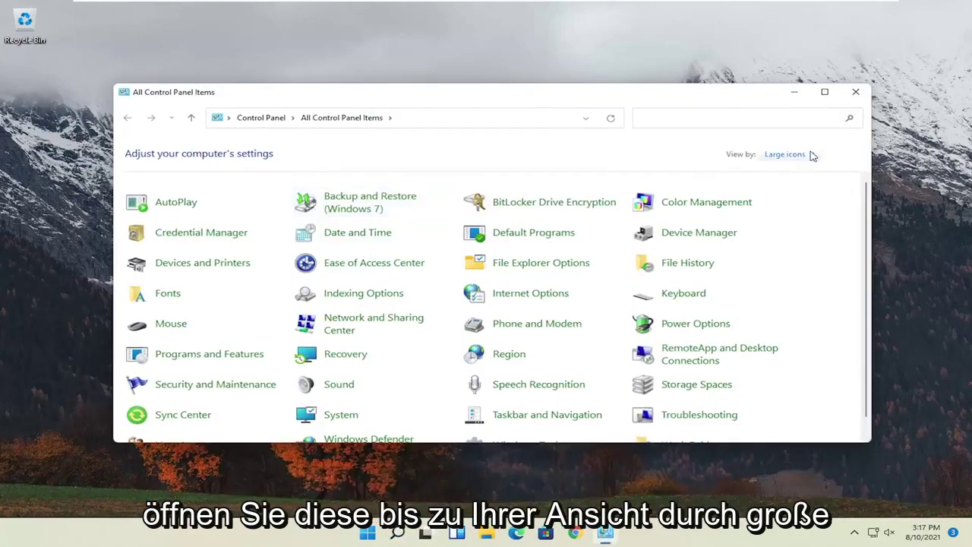
left_click(812, 157)
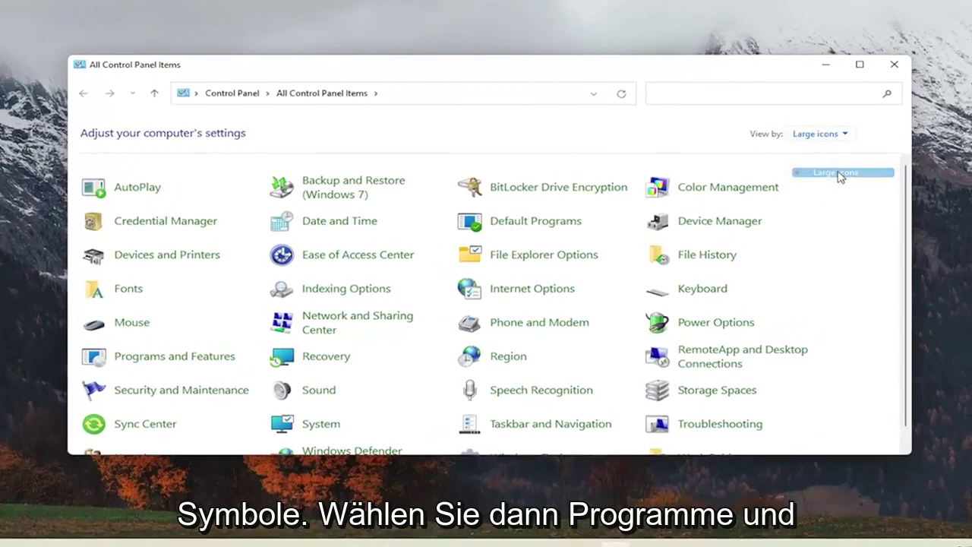
left_click(786, 188)
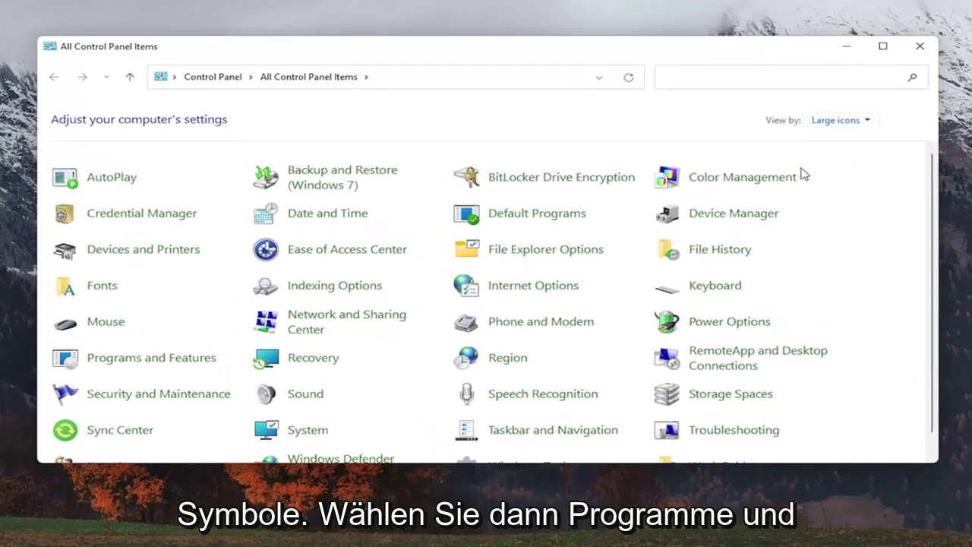
Uninstall Google Chrome through Programs and Features, allowing changes to the device, and close the window
left_click(173, 363)
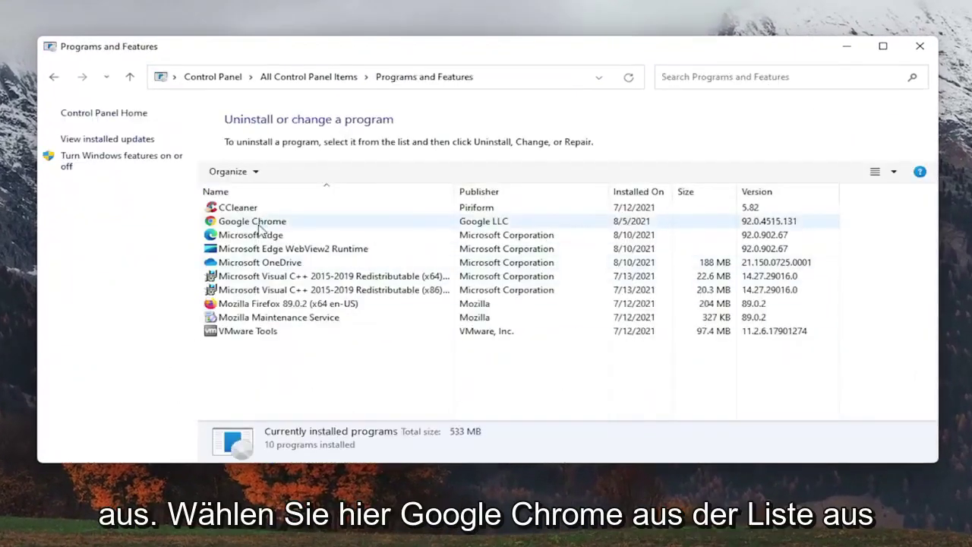
left_click(258, 224)
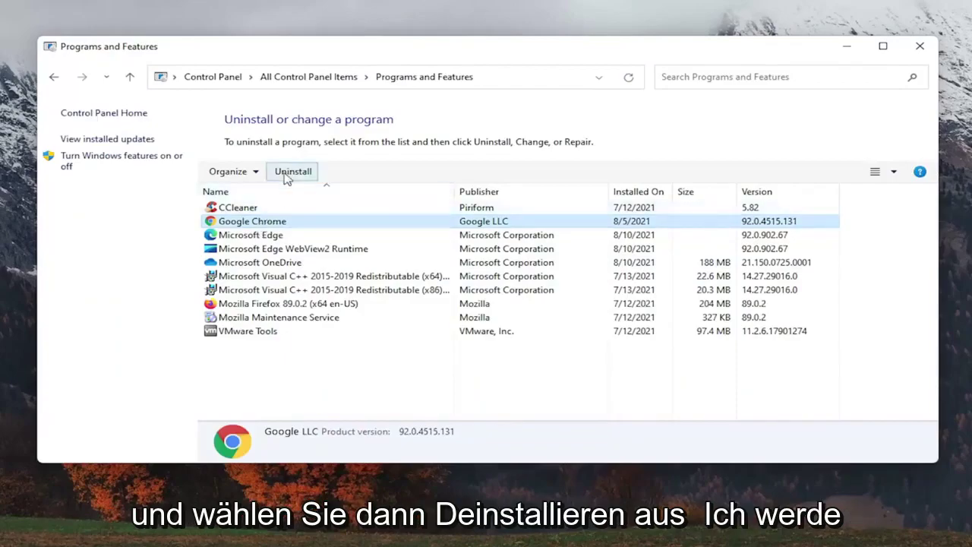
left_click(289, 174)
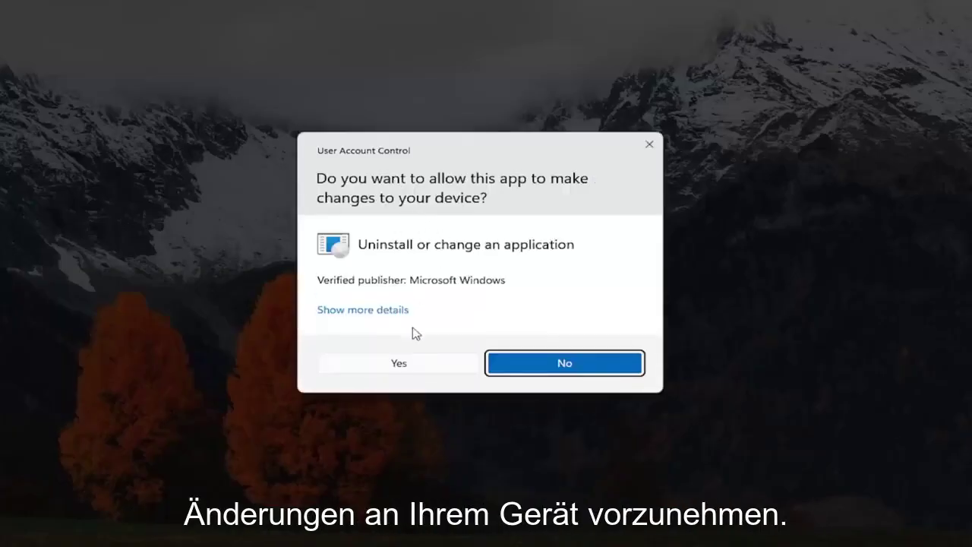
left_click(380, 369)
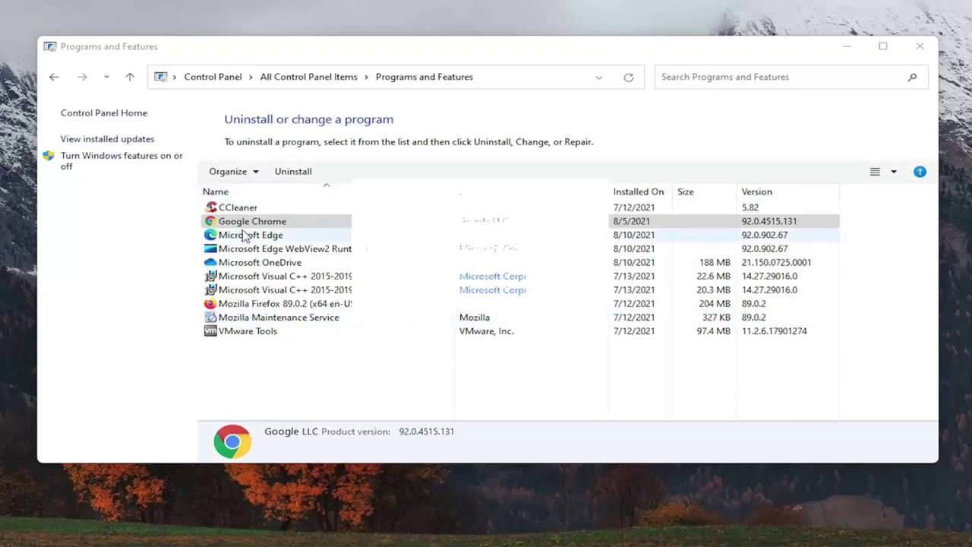
left_click(298, 172)
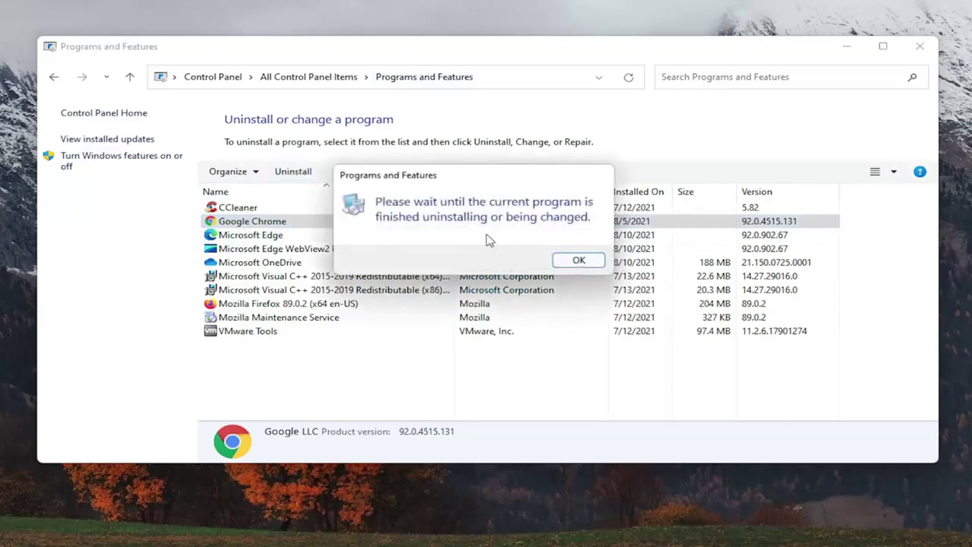
left_click(579, 260)
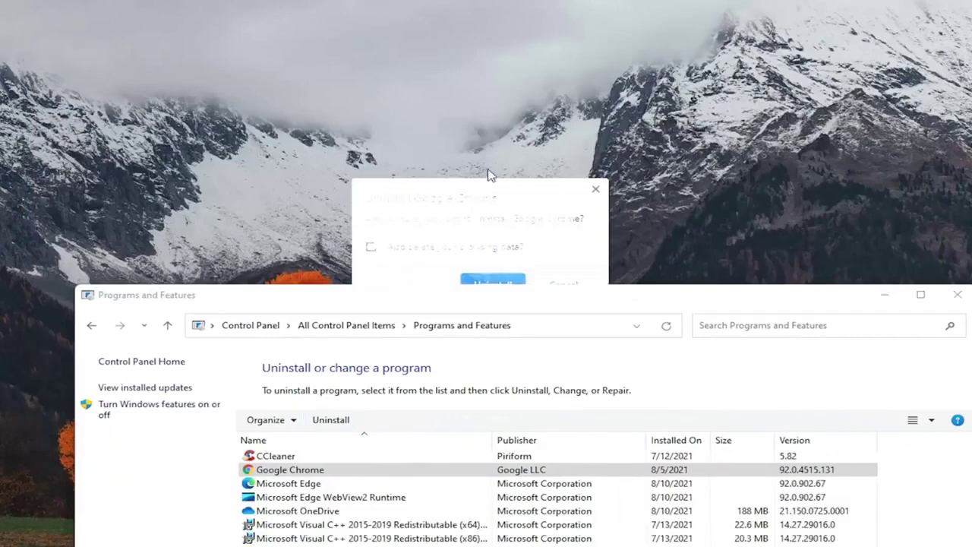
left_click(492, 281)
left_click_drag(495, 288, 466, 54)
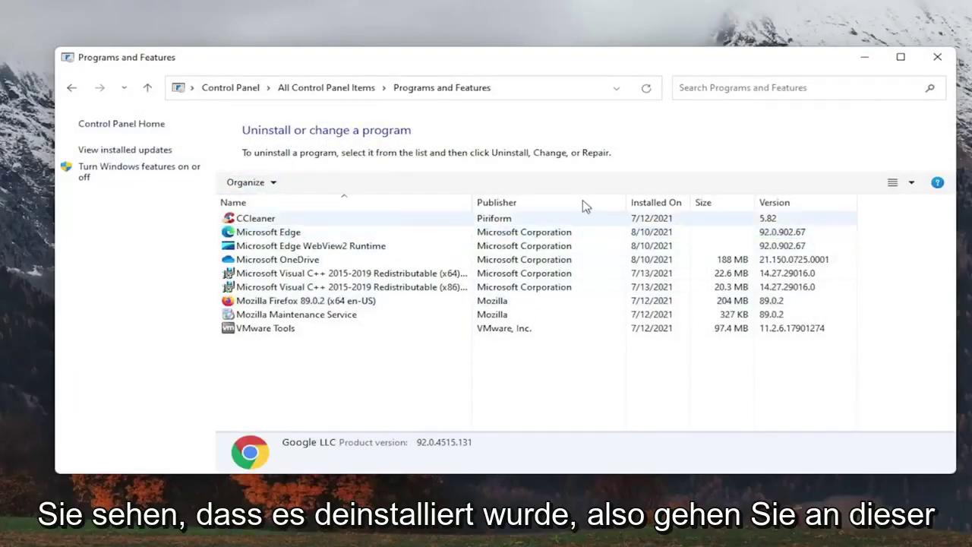
left_click(937, 57)
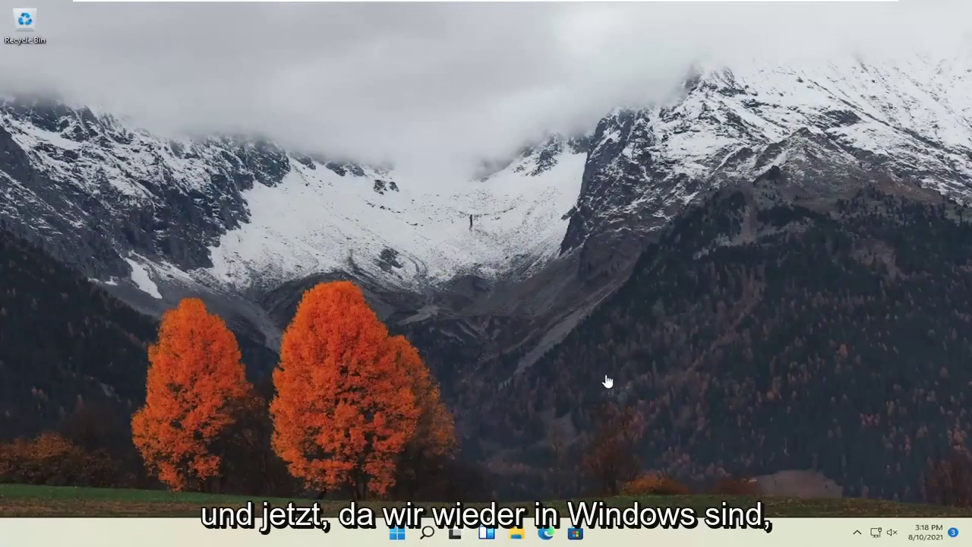
Switch to Microsoft Edge, search the web for "google chrome", and open Google's official Chrome download page
left_click(548, 534)
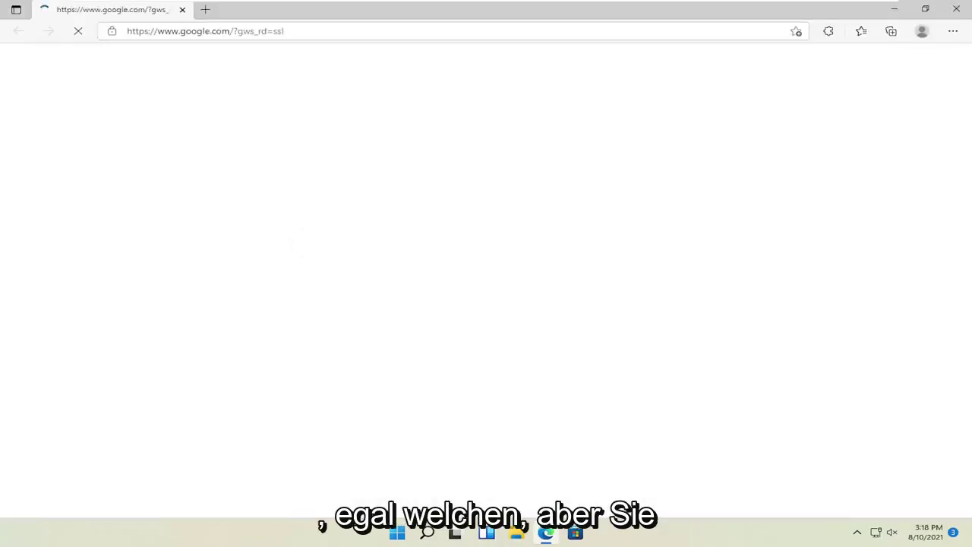
left_click(205, 34)
type("google chrome")
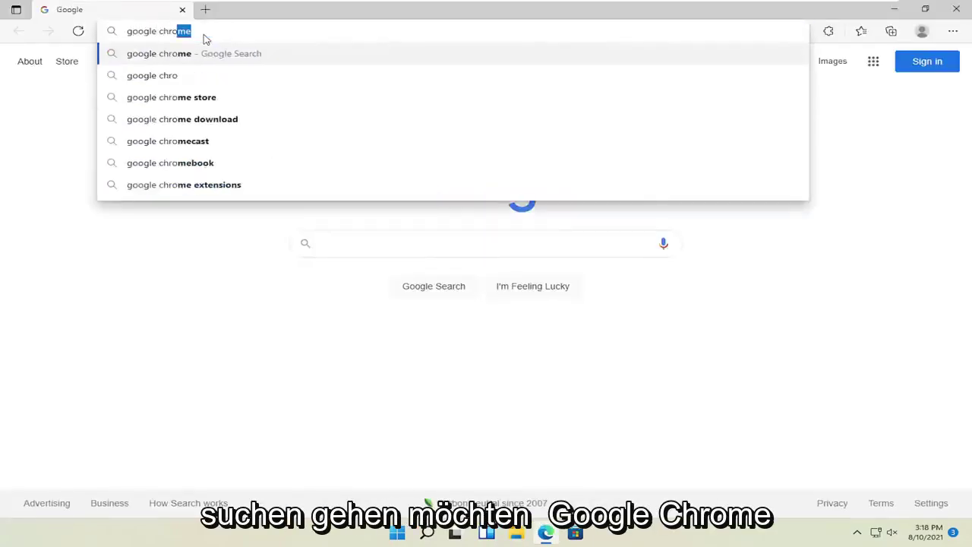
key("Return")
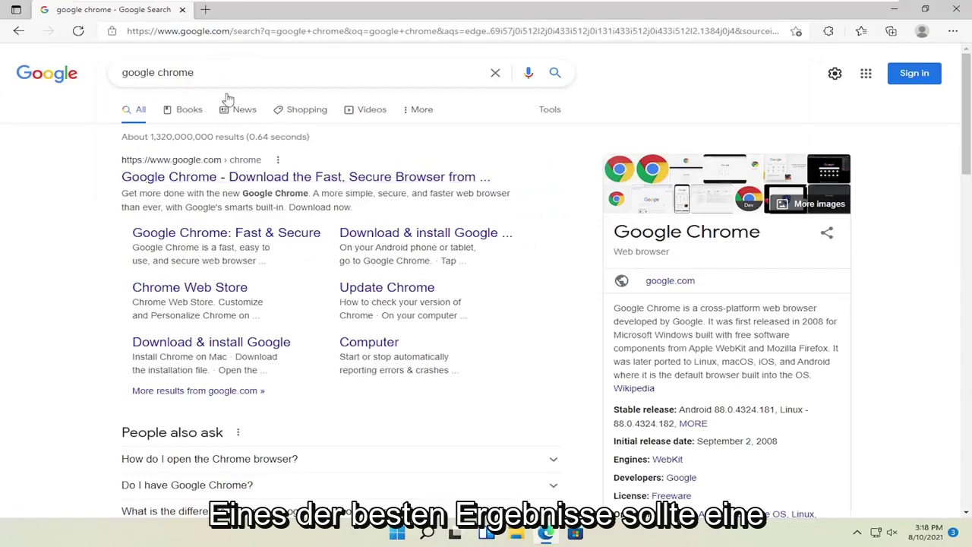
left_click(199, 178)
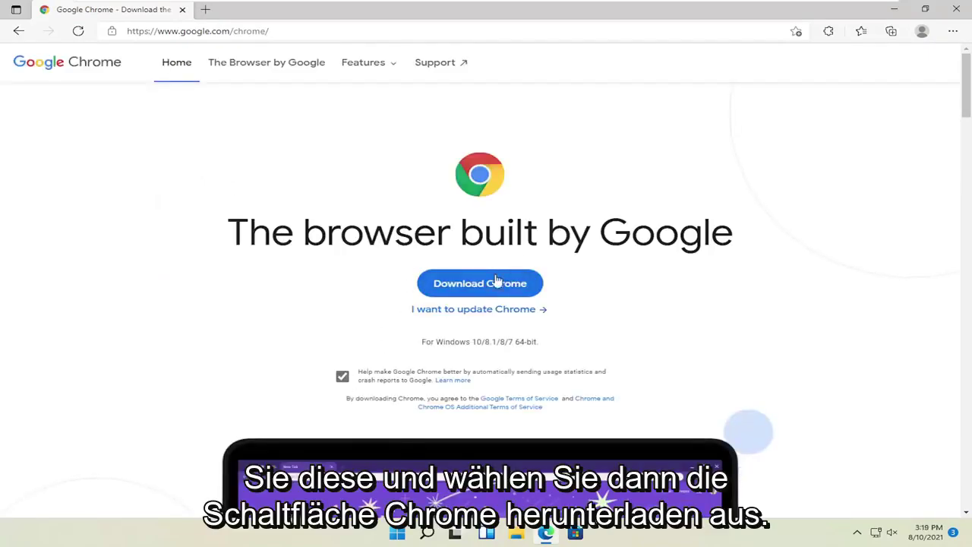
Download Chrome with usage statistics and crash reporting turned off, and run its installer, allowing changes to the device
left_click(343, 377)
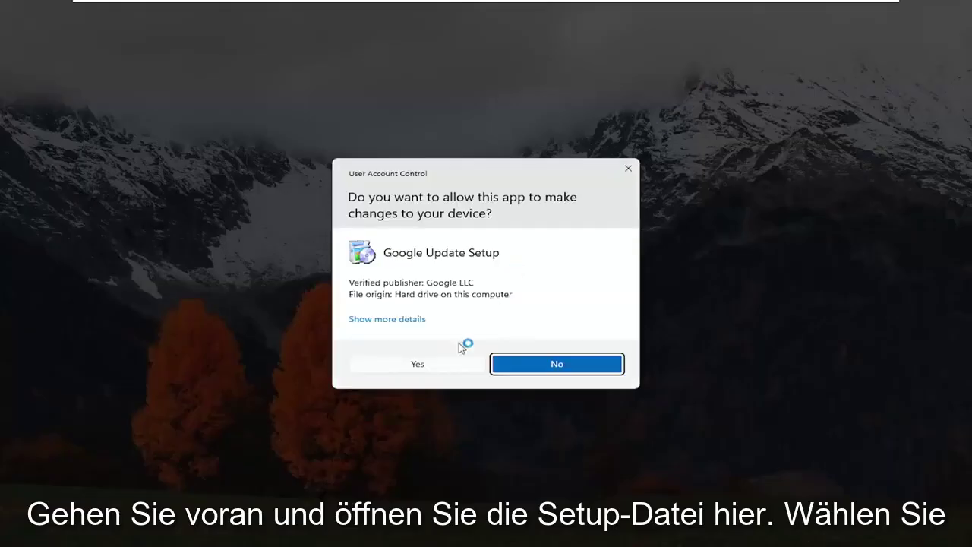
left_click(417, 366)
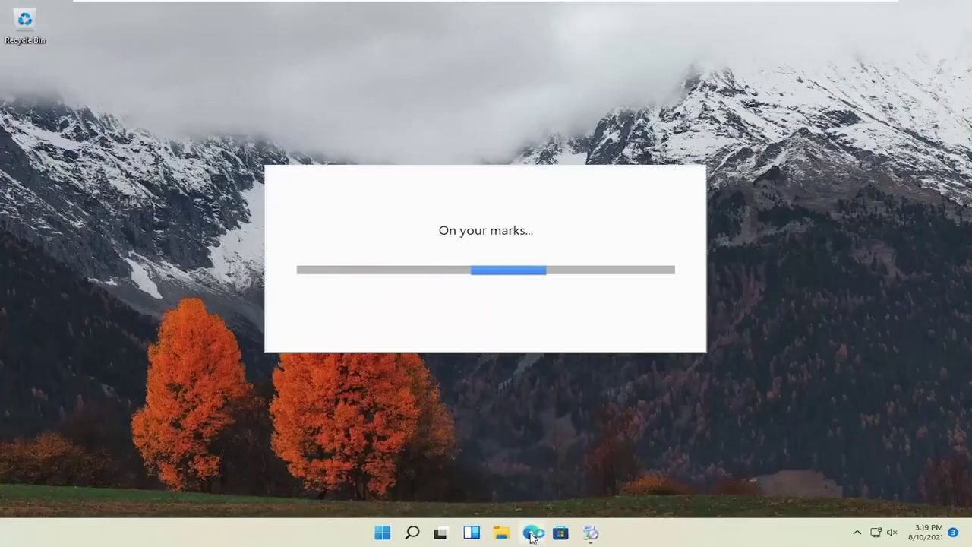
right_click(531, 534)
left_click(475, 498)
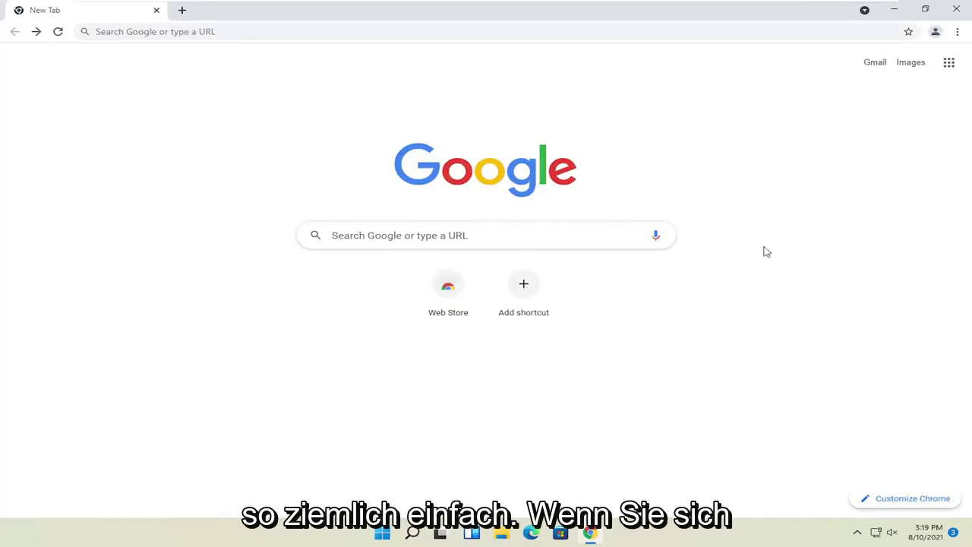
View the profile options in the reinstalled Chrome and close the browser
left_click(938, 32)
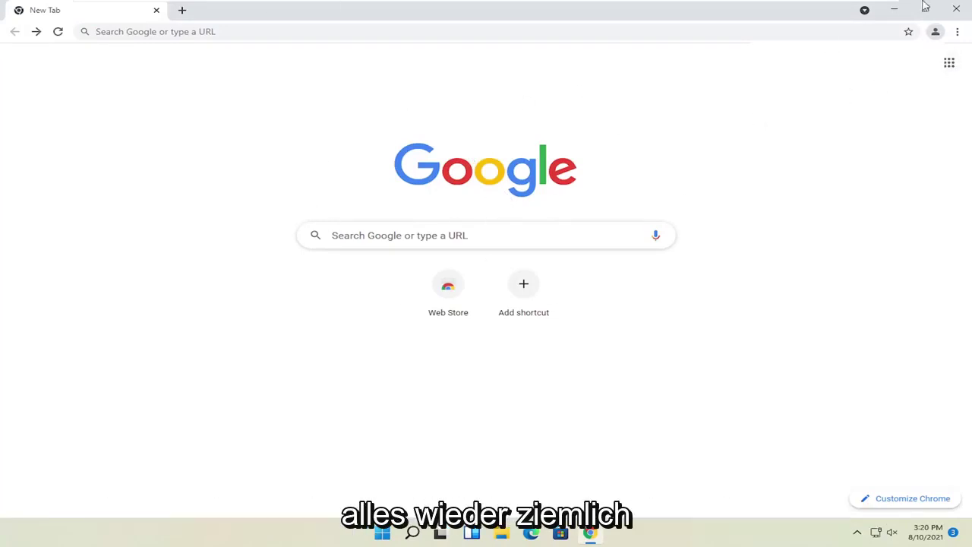
left_click(956, 10)
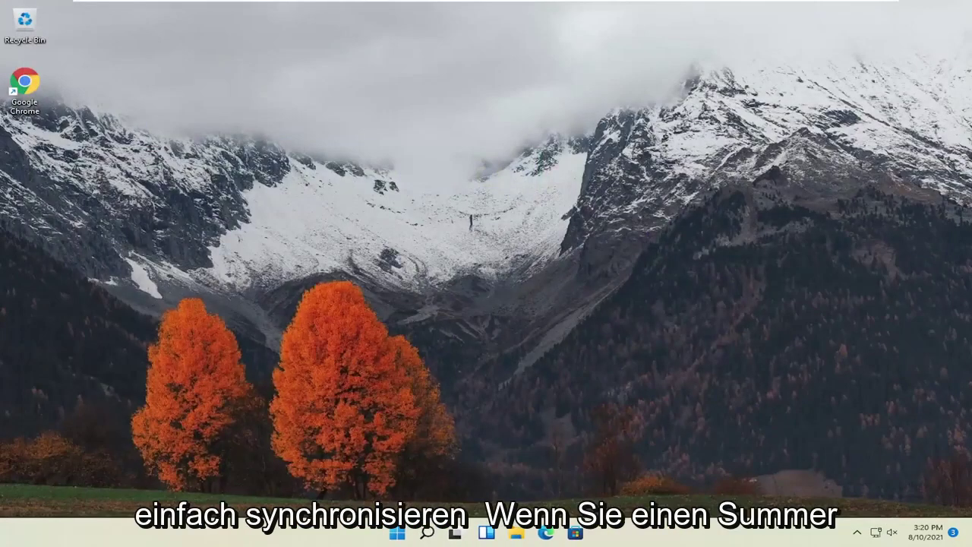